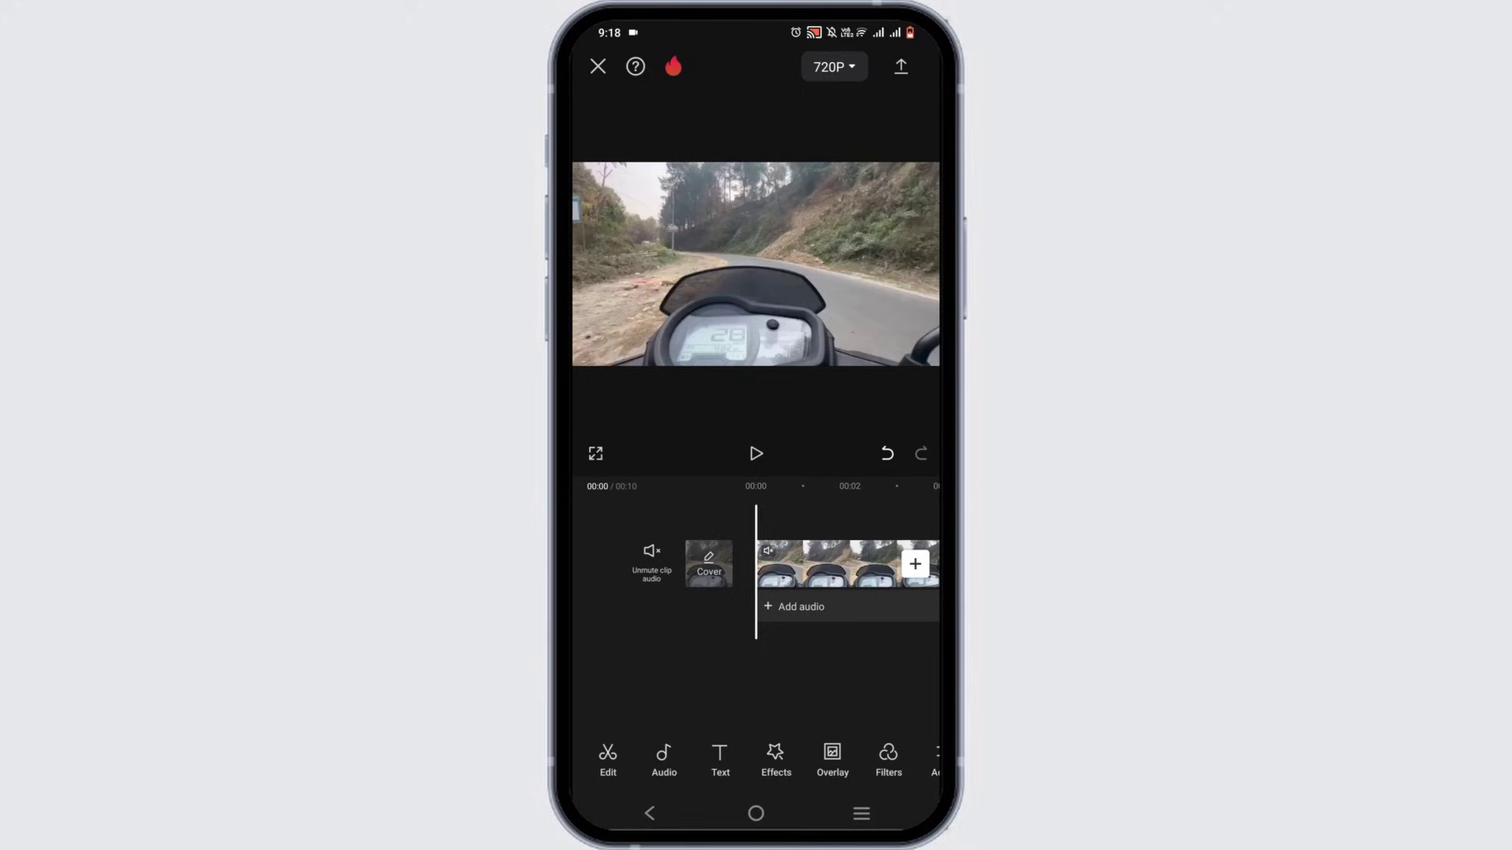
Move the playhead to the 2-second mark and select the ride clip.
drag(866, 655, 755, 699)
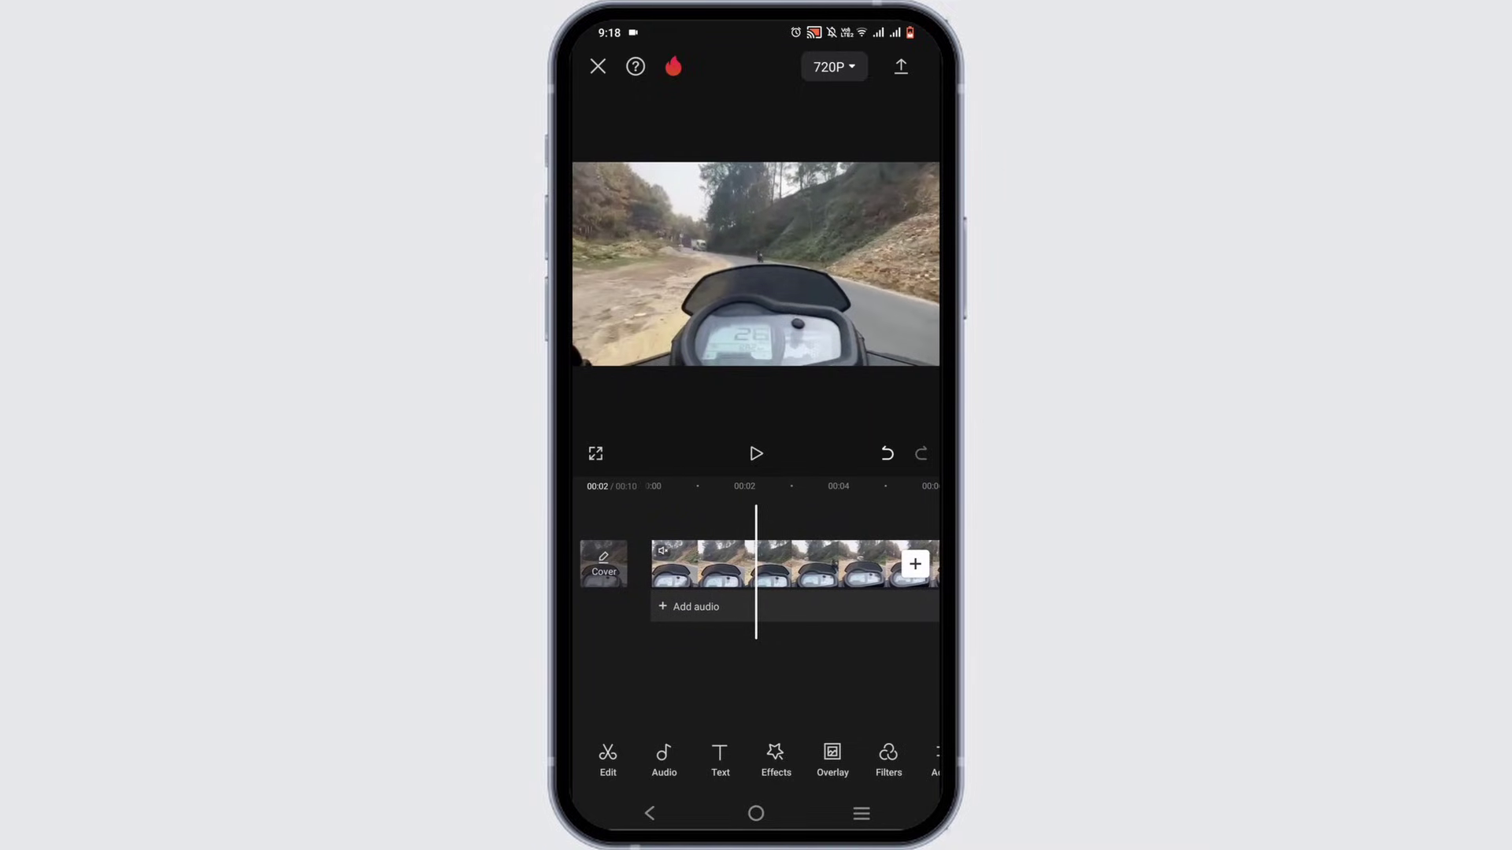
click(814, 566)
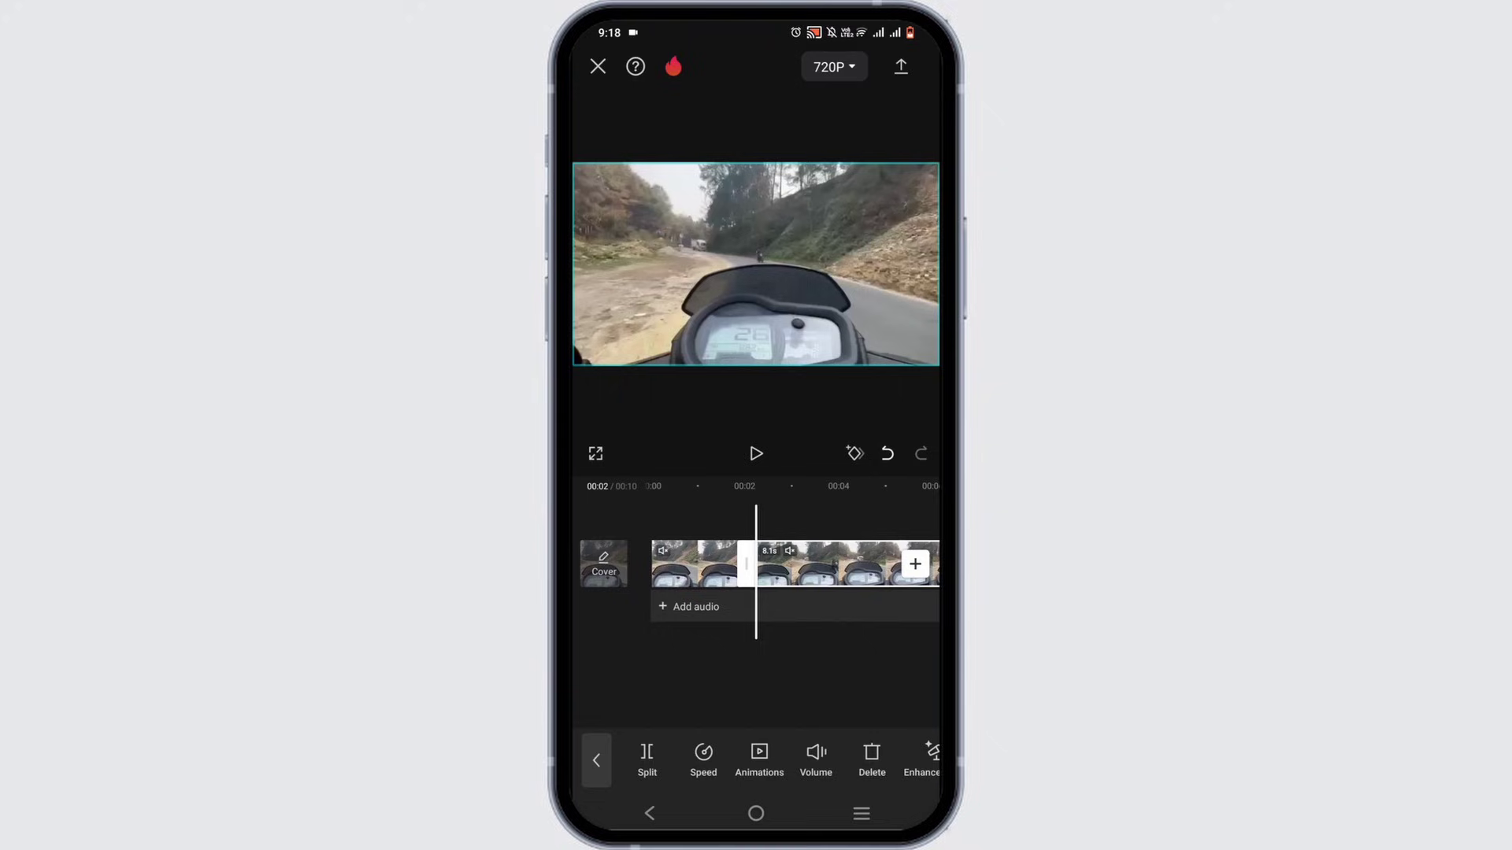
mouse_move(907, 762)
mouse_down()
mouse_move(632, 762)
mouse_move(850, 761)
mouse_move(742, 762)
mouse_up()
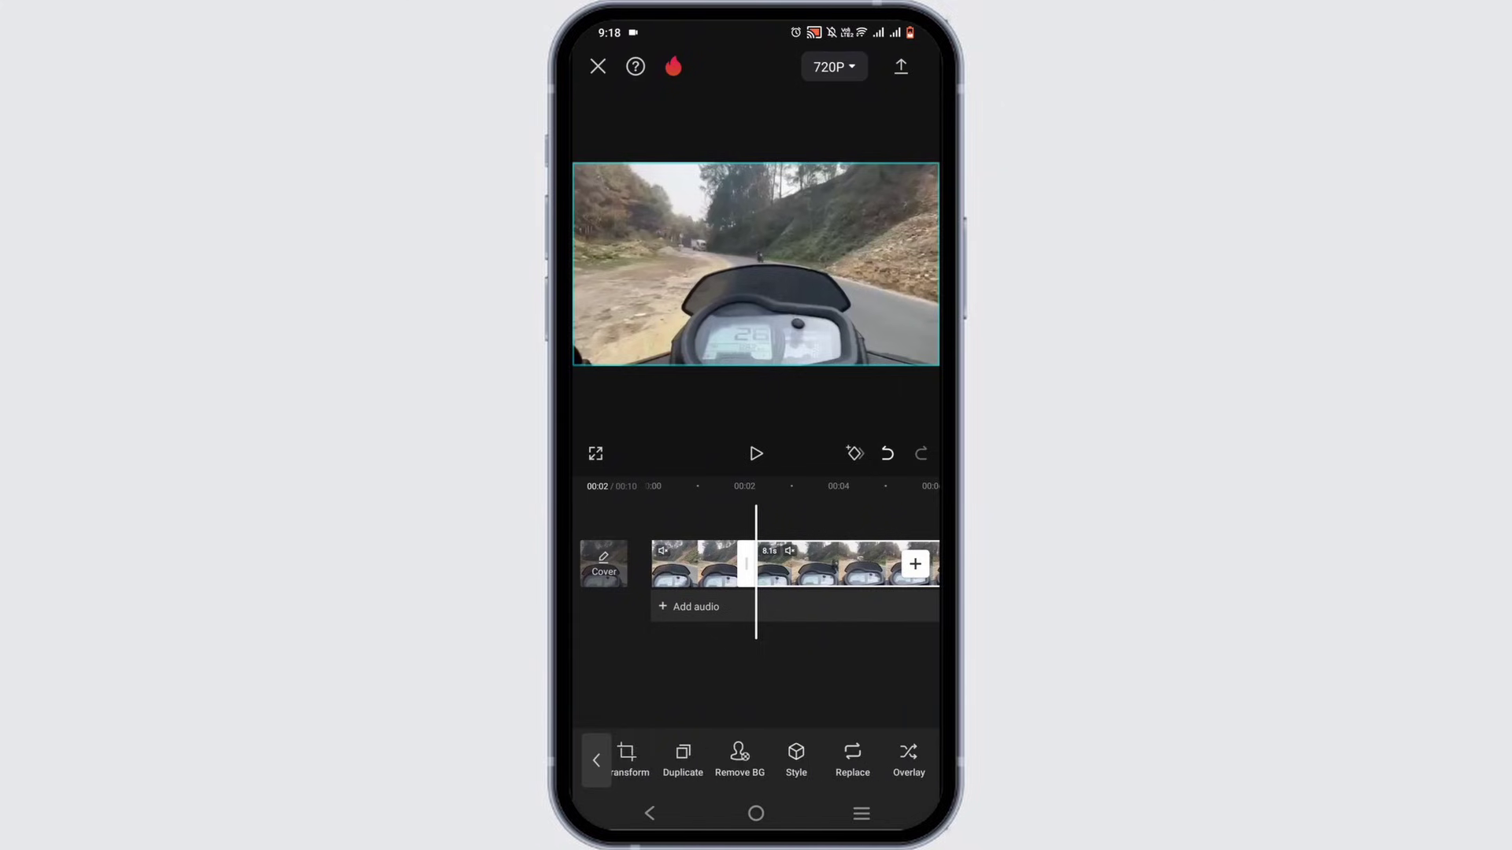
drag(835, 805, 747, 804)
Move the clip's later part to an overlay, shift it later, and preview the result.
click(812, 762)
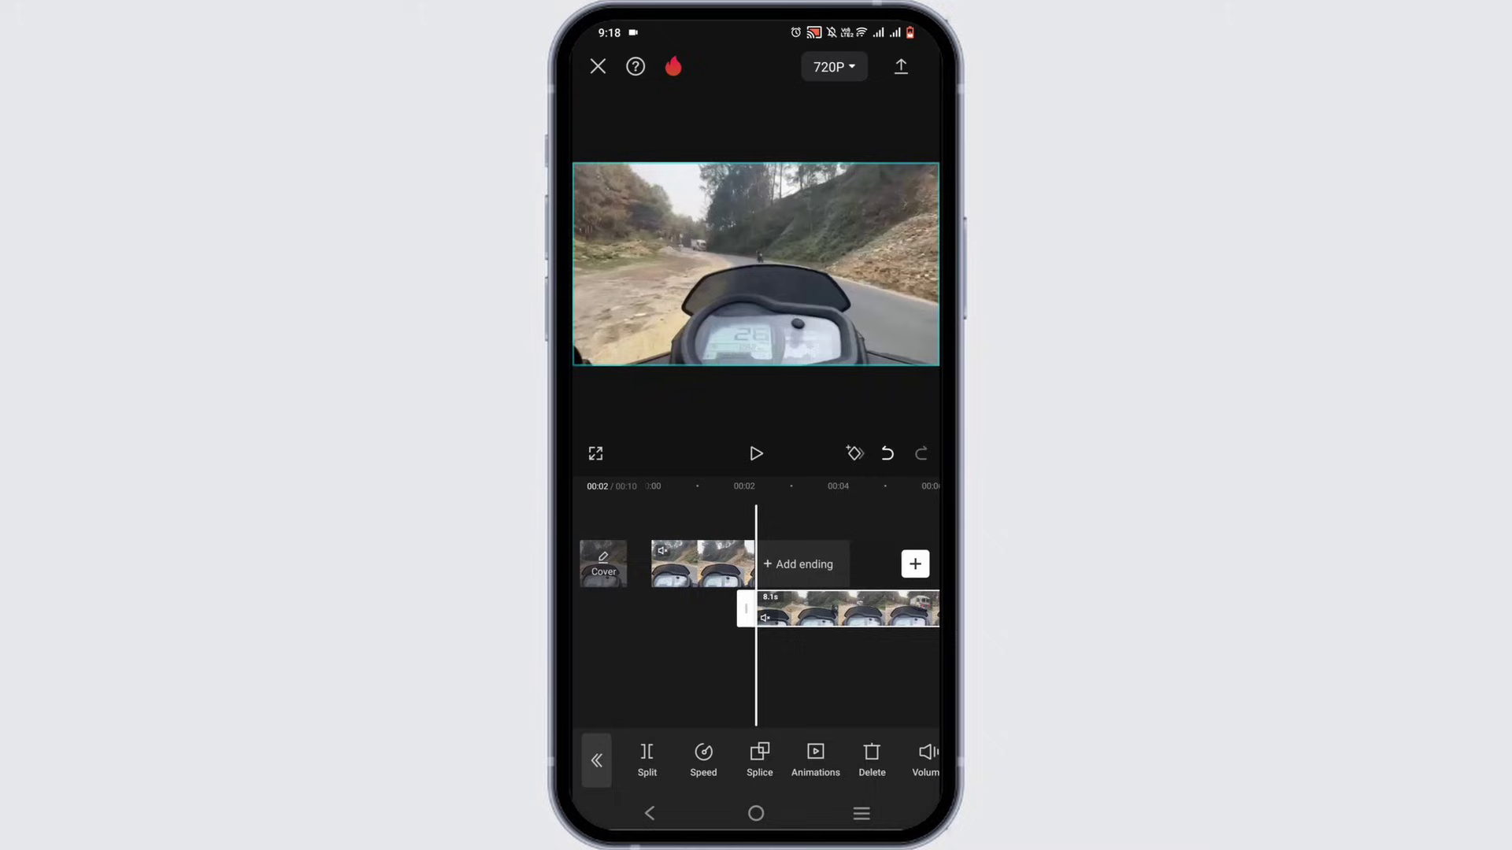
drag(838, 609, 899, 609)
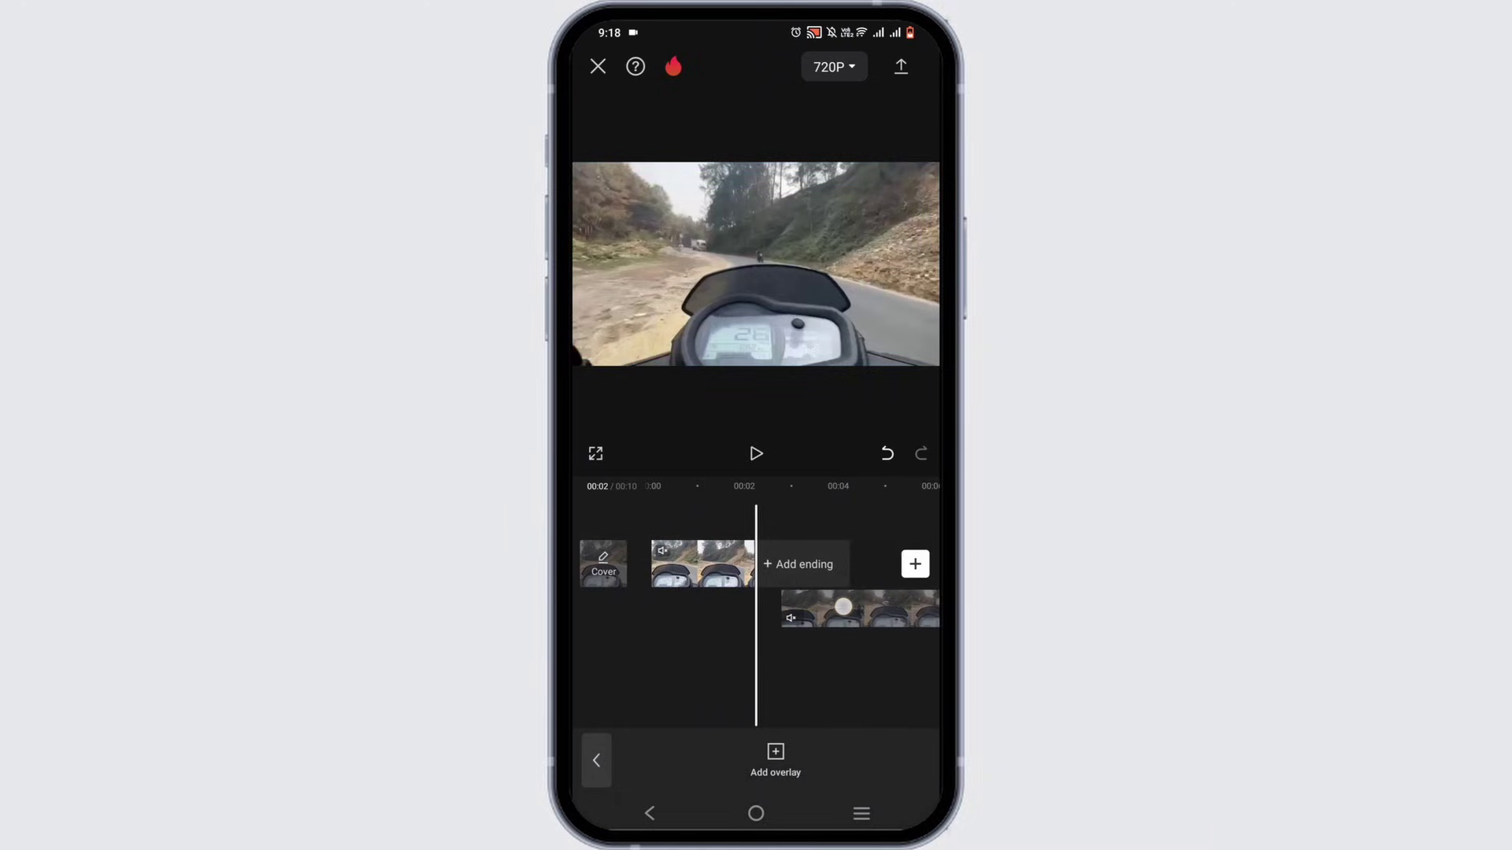
drag(781, 661, 841, 644)
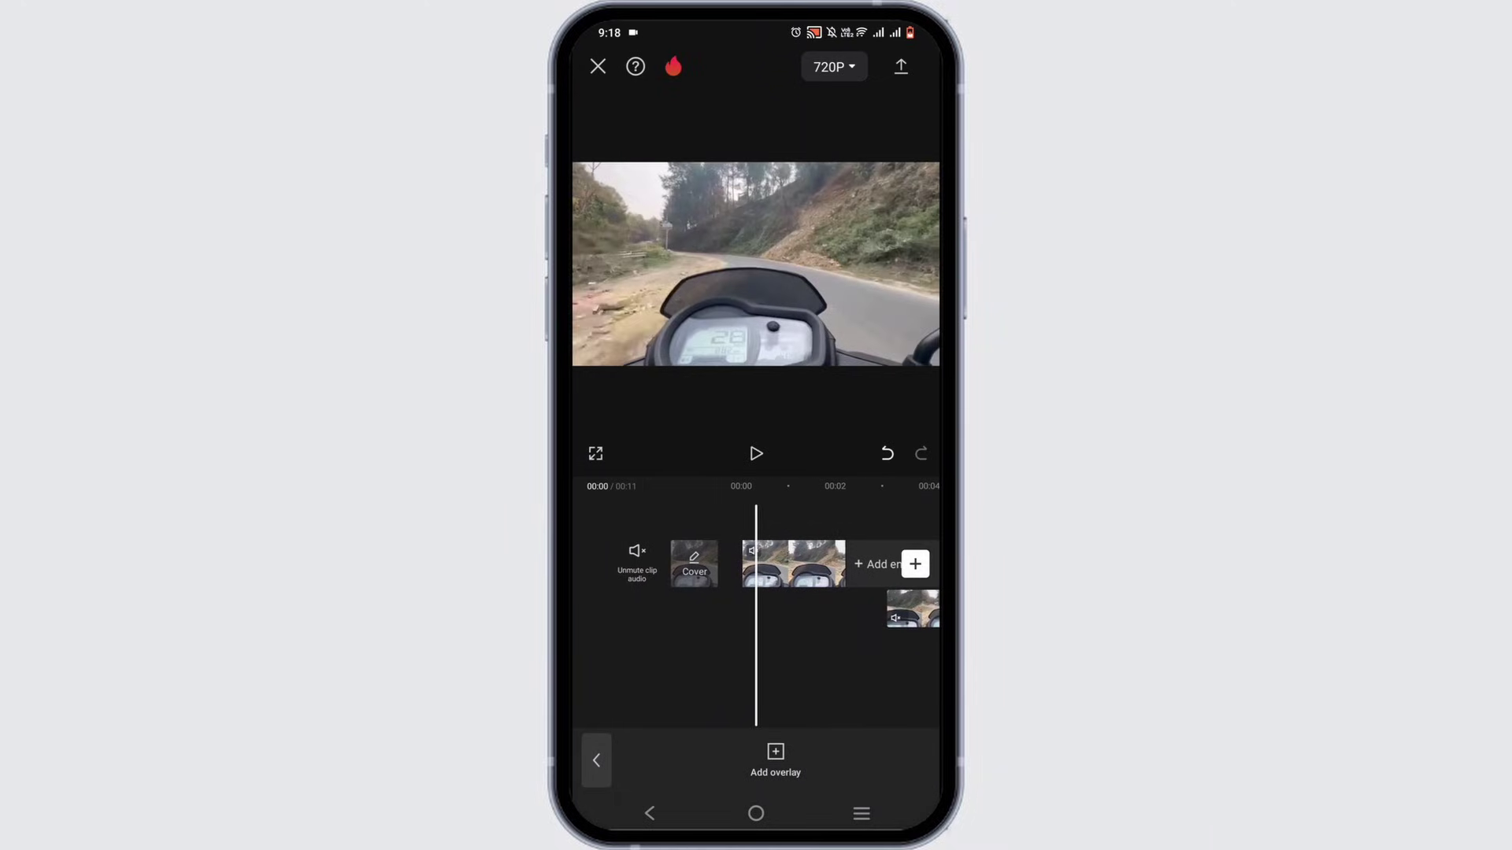
click(755, 453)
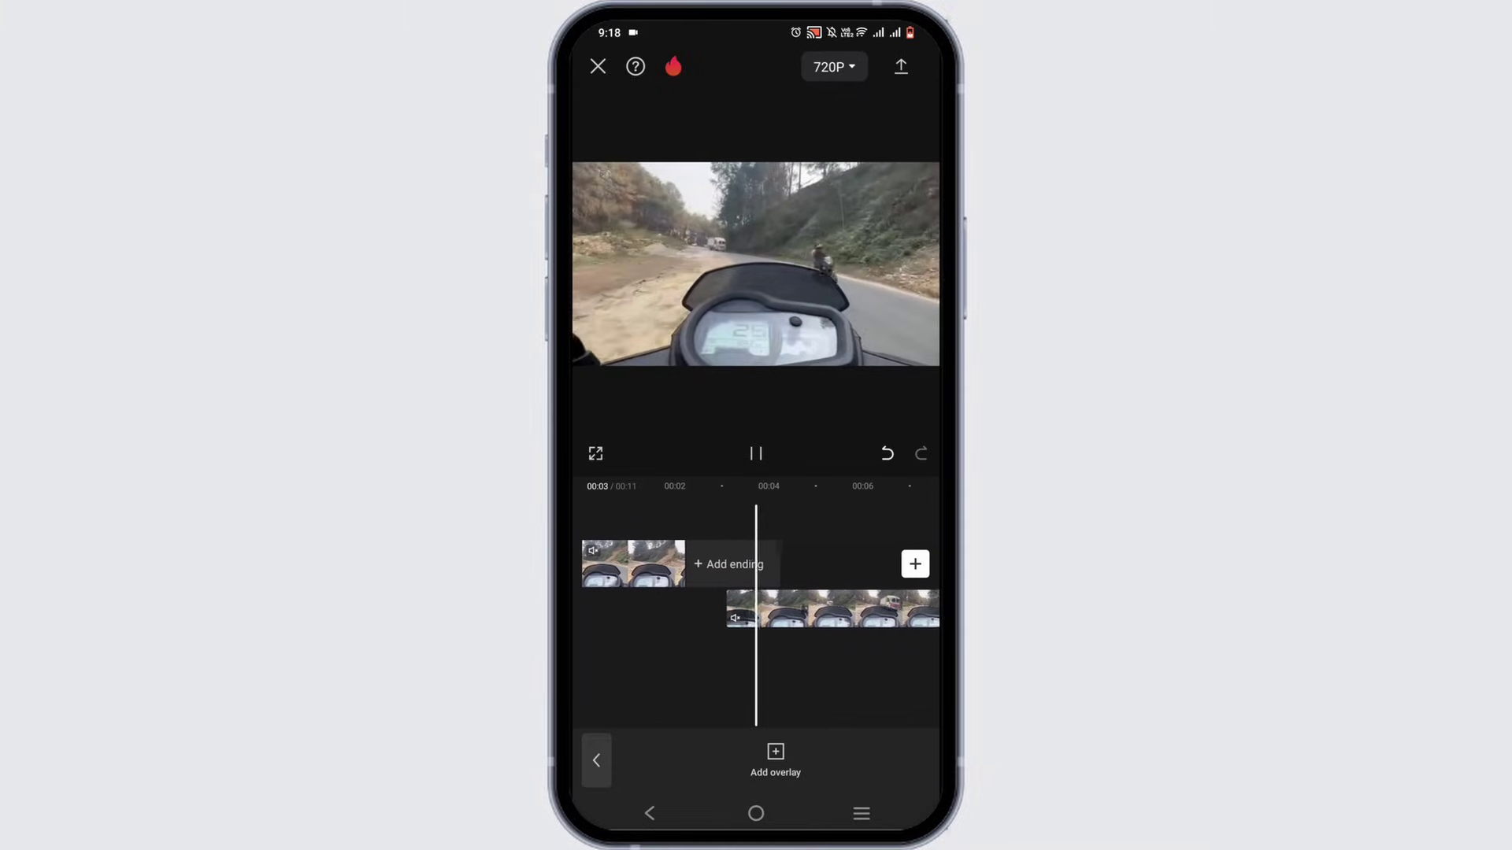
drag(806, 543, 823, 544)
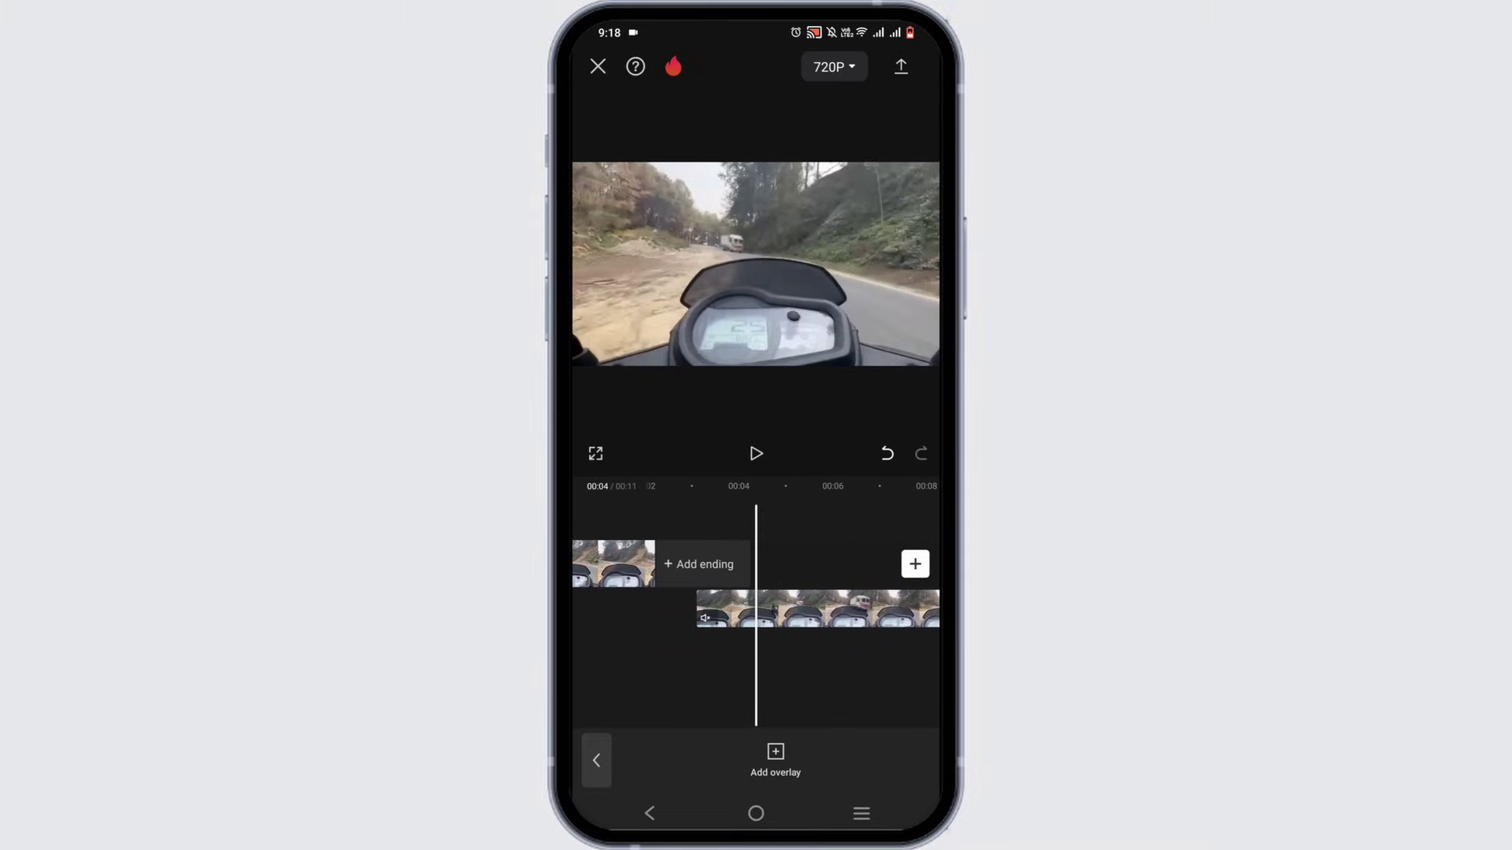
Undo the overlay shift, overlay switch and split, then return to 00:00.
click(887, 455)
click(886, 454)
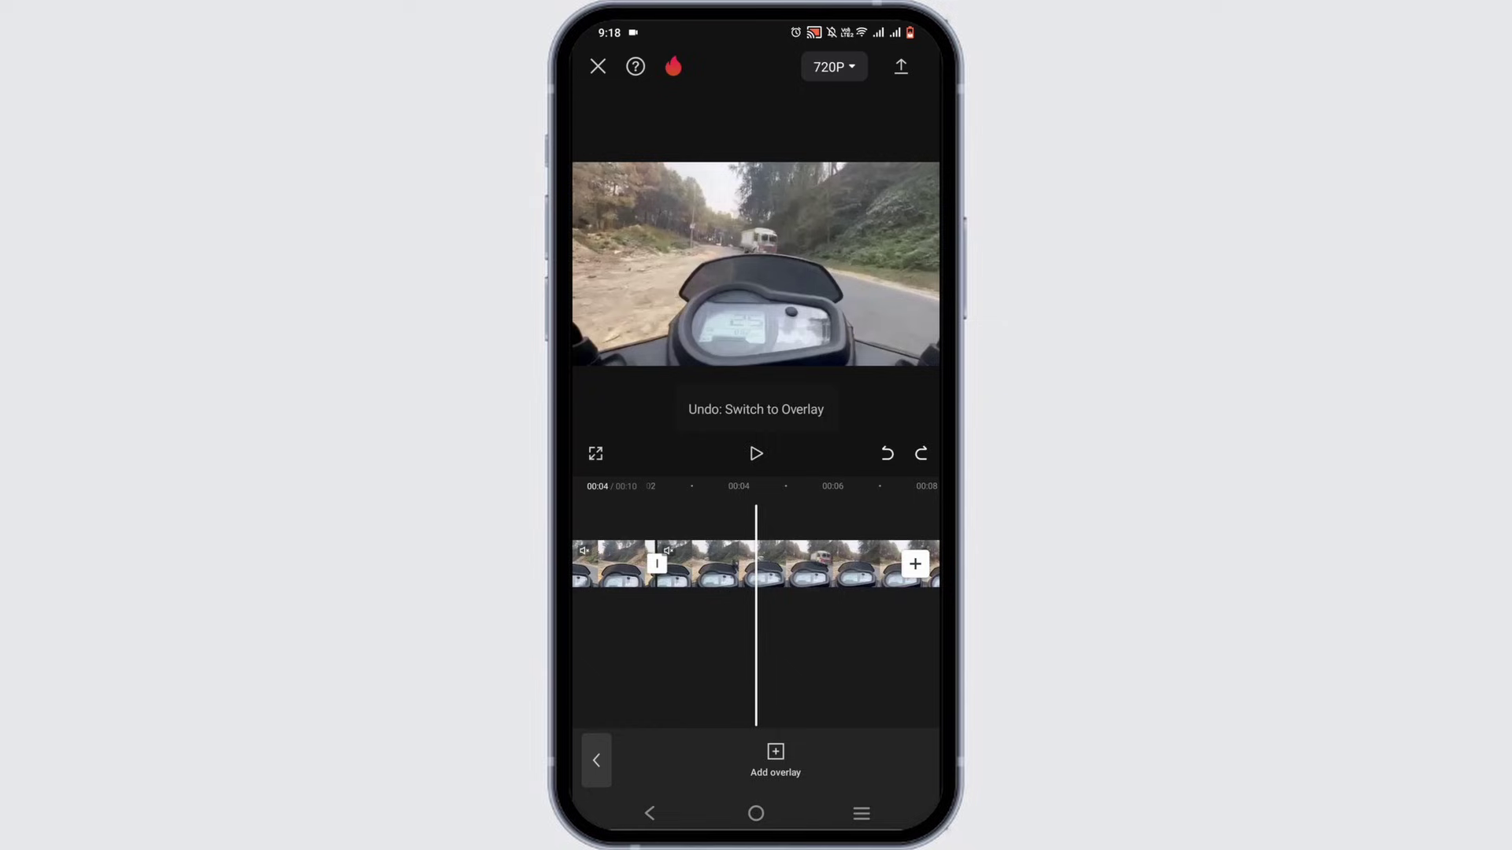
click(886, 453)
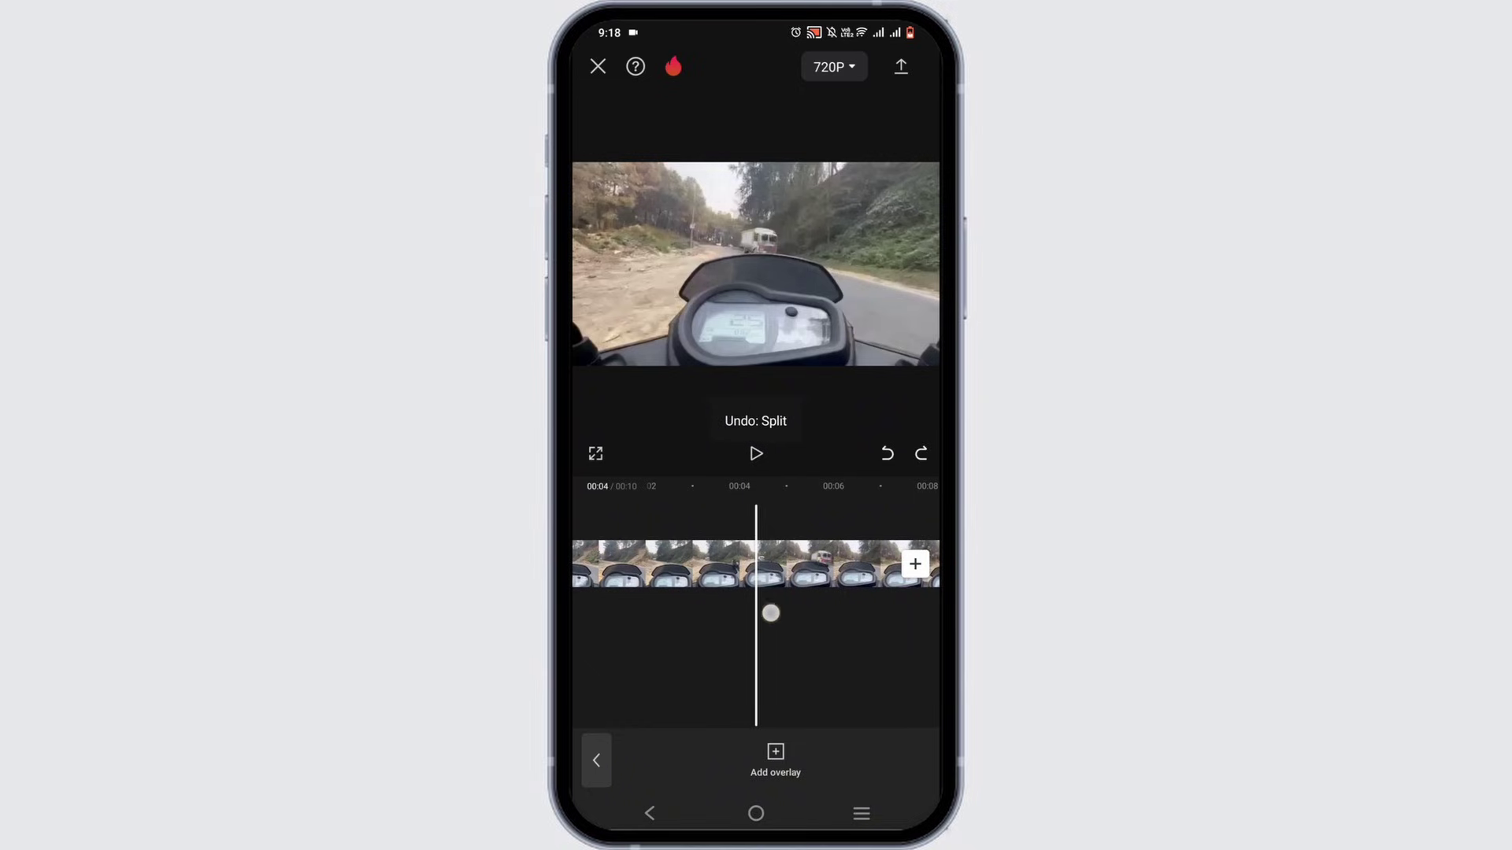
drag(770, 613, 921, 613)
click(596, 758)
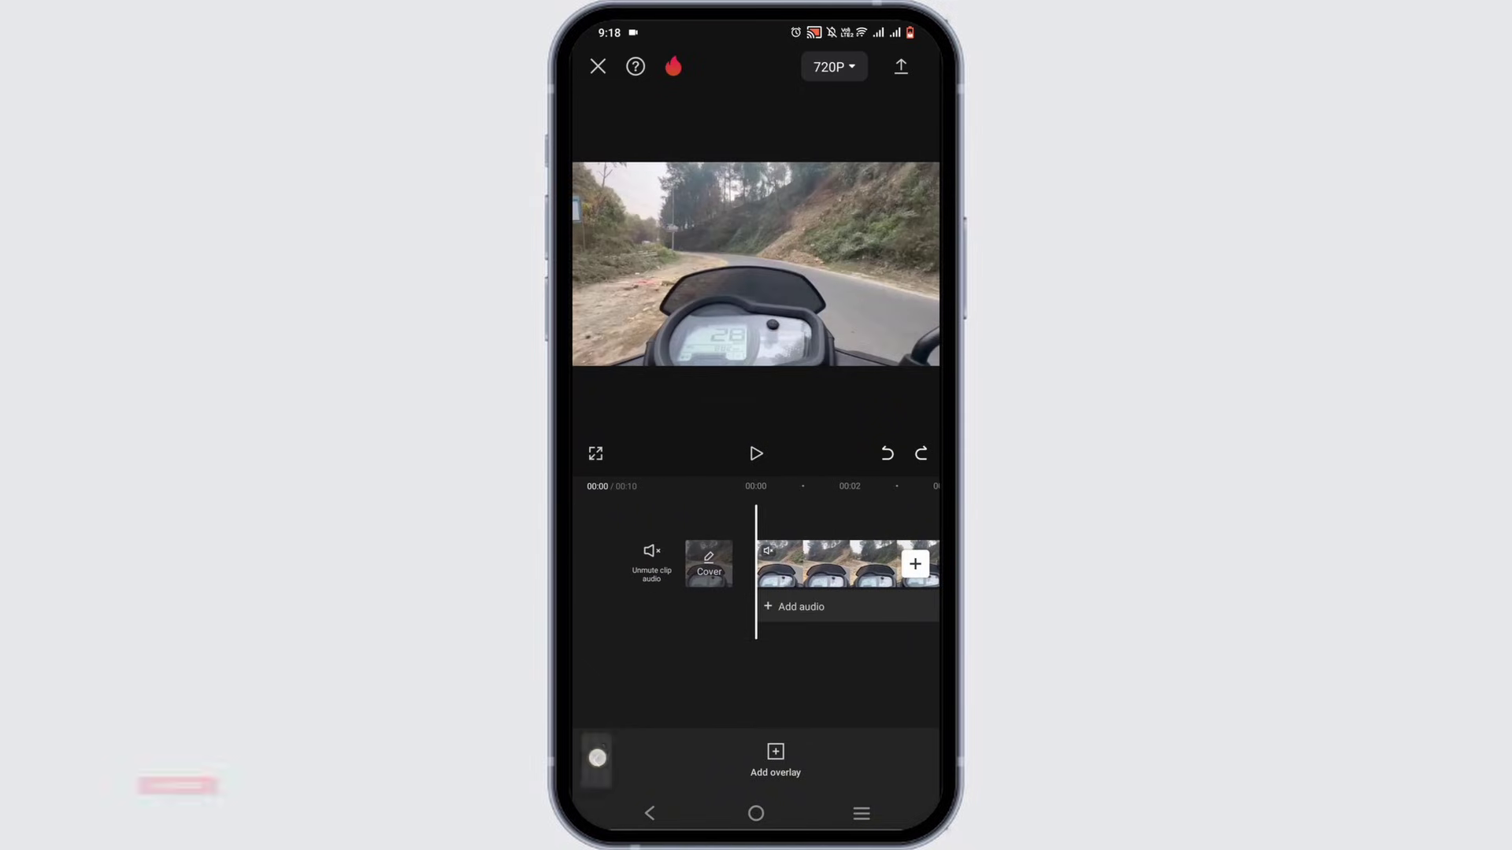
Add the 3-second black overlay clip and position it to start near 00:02.
click(836, 761)
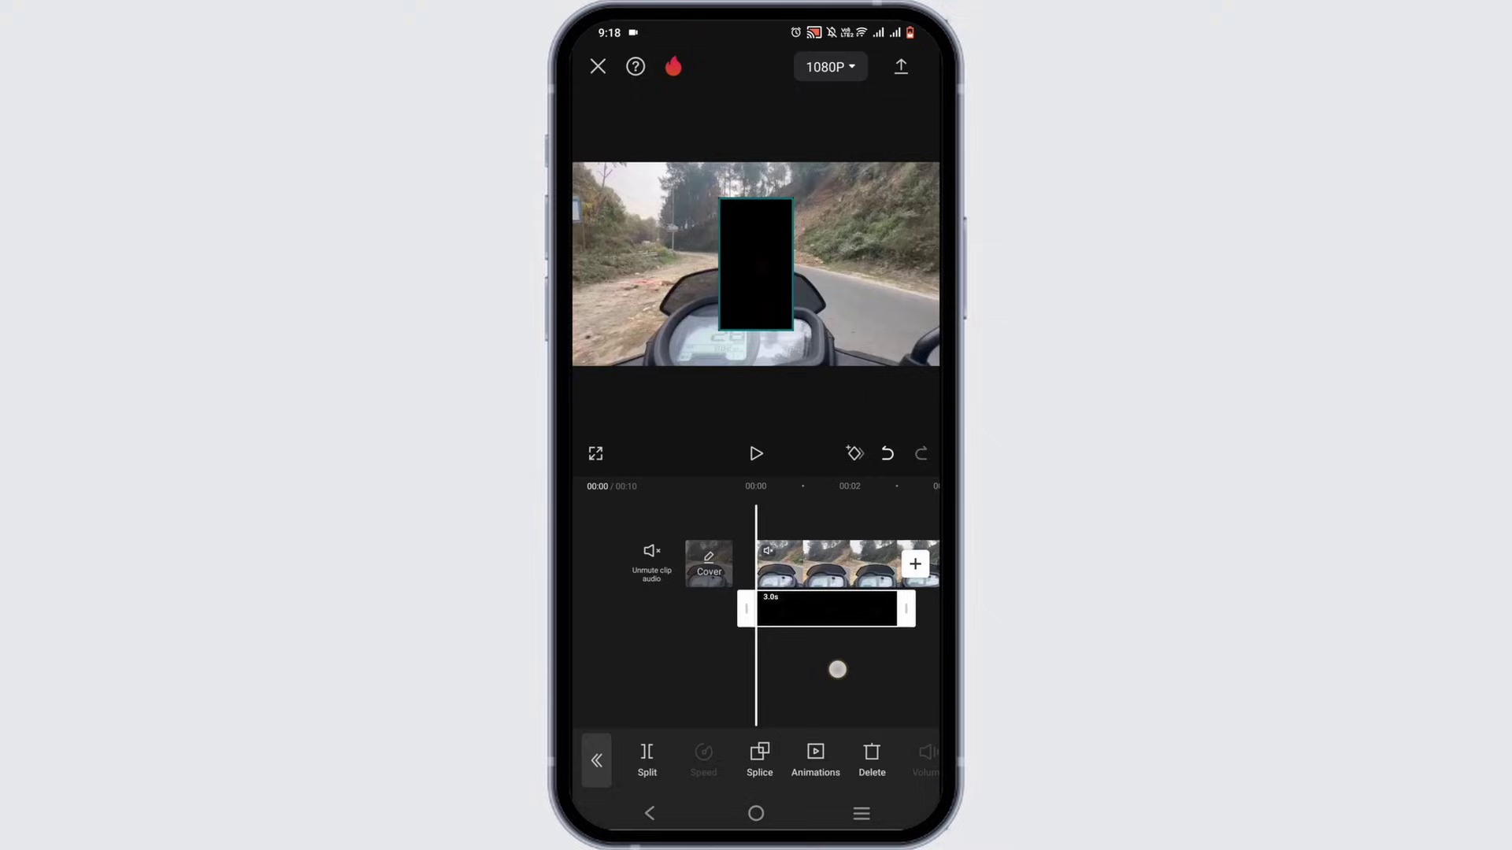
drag(836, 670, 760, 672)
click(803, 612)
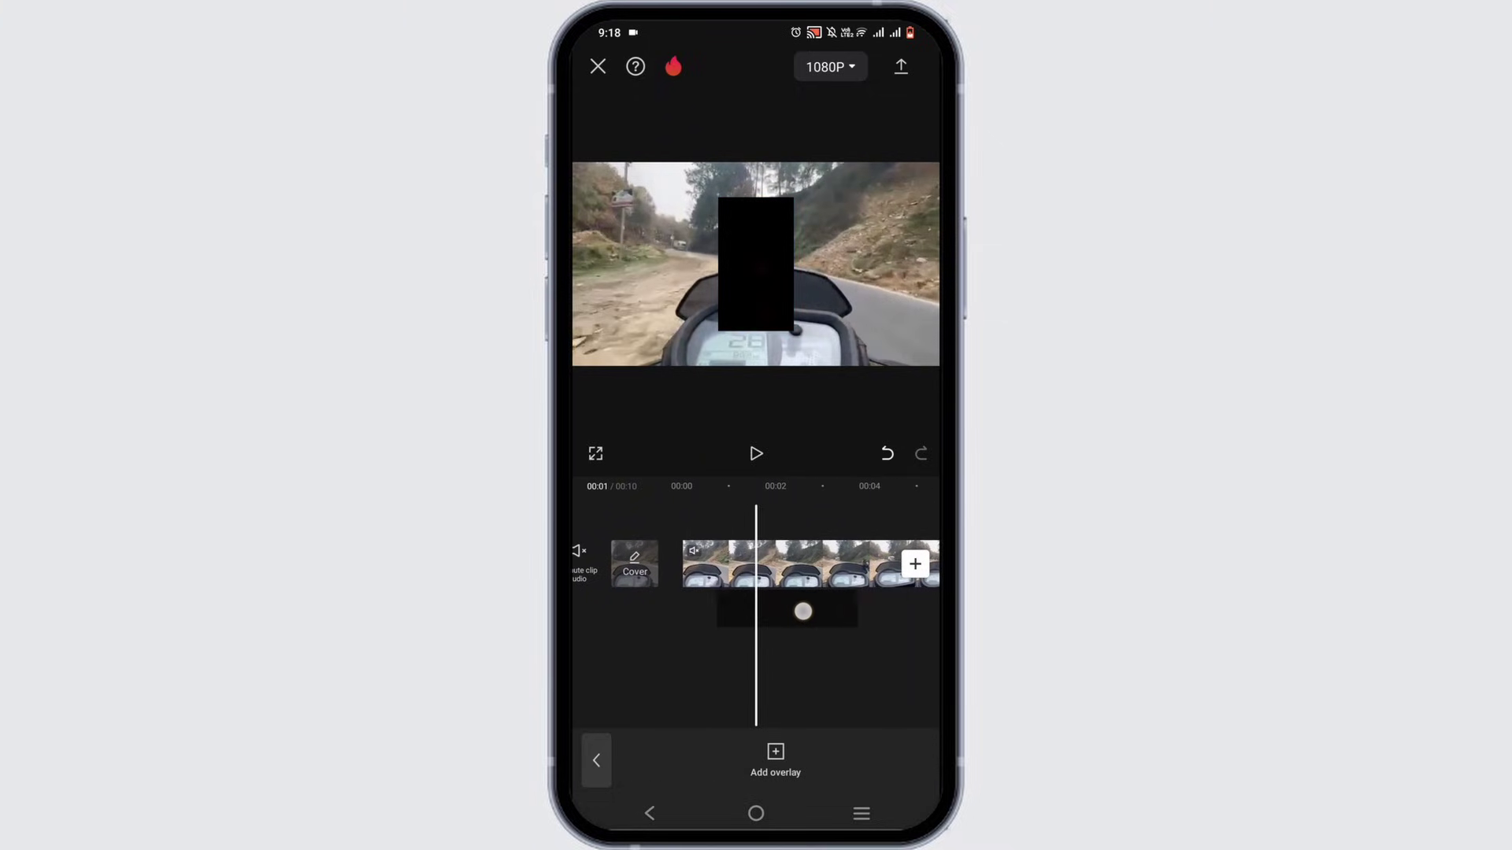
click(843, 614)
drag(801, 641, 772, 645)
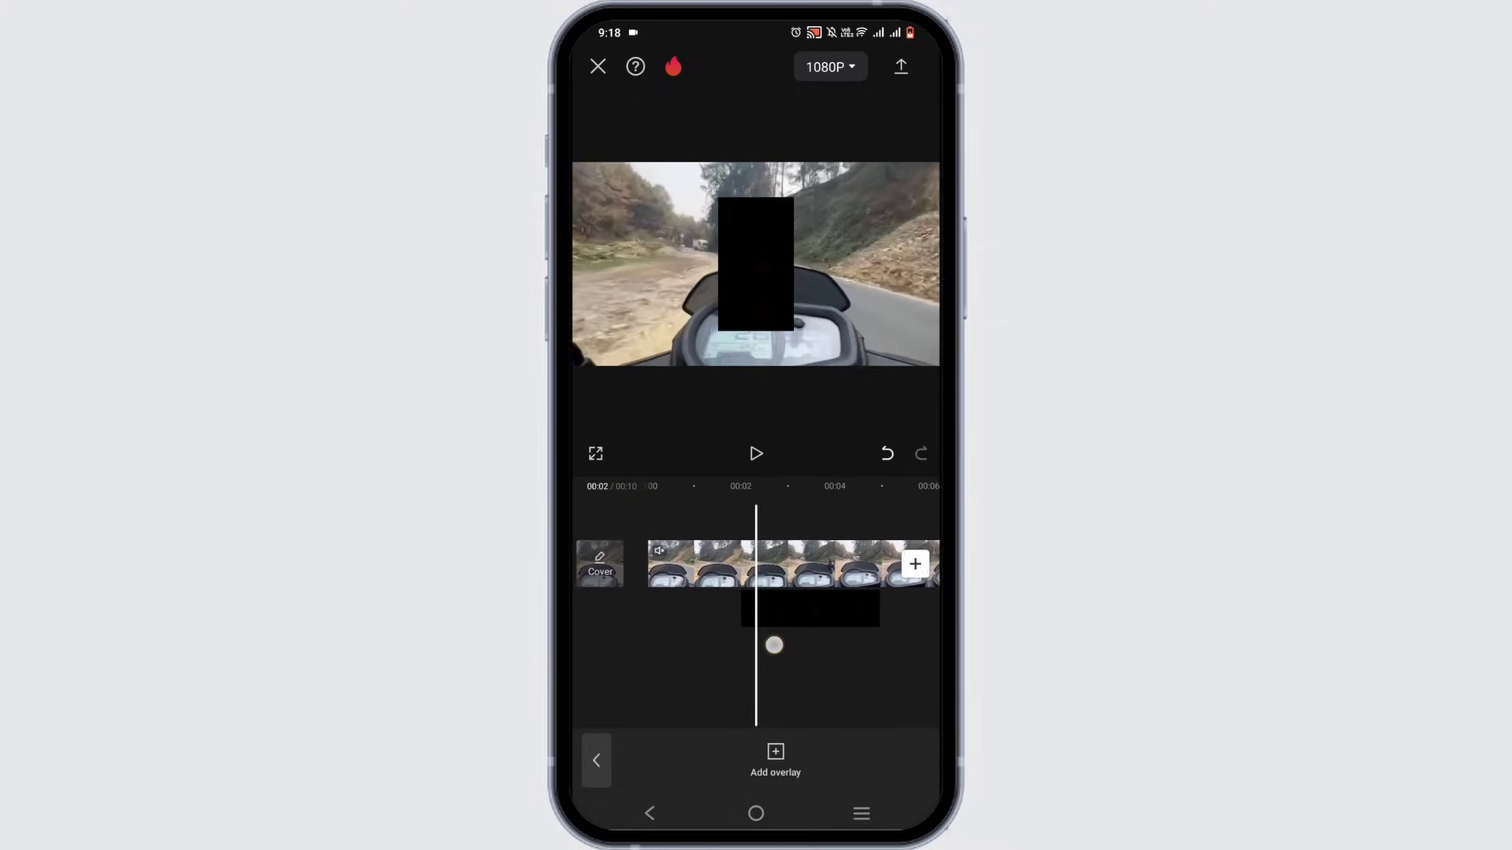
click(797, 611)
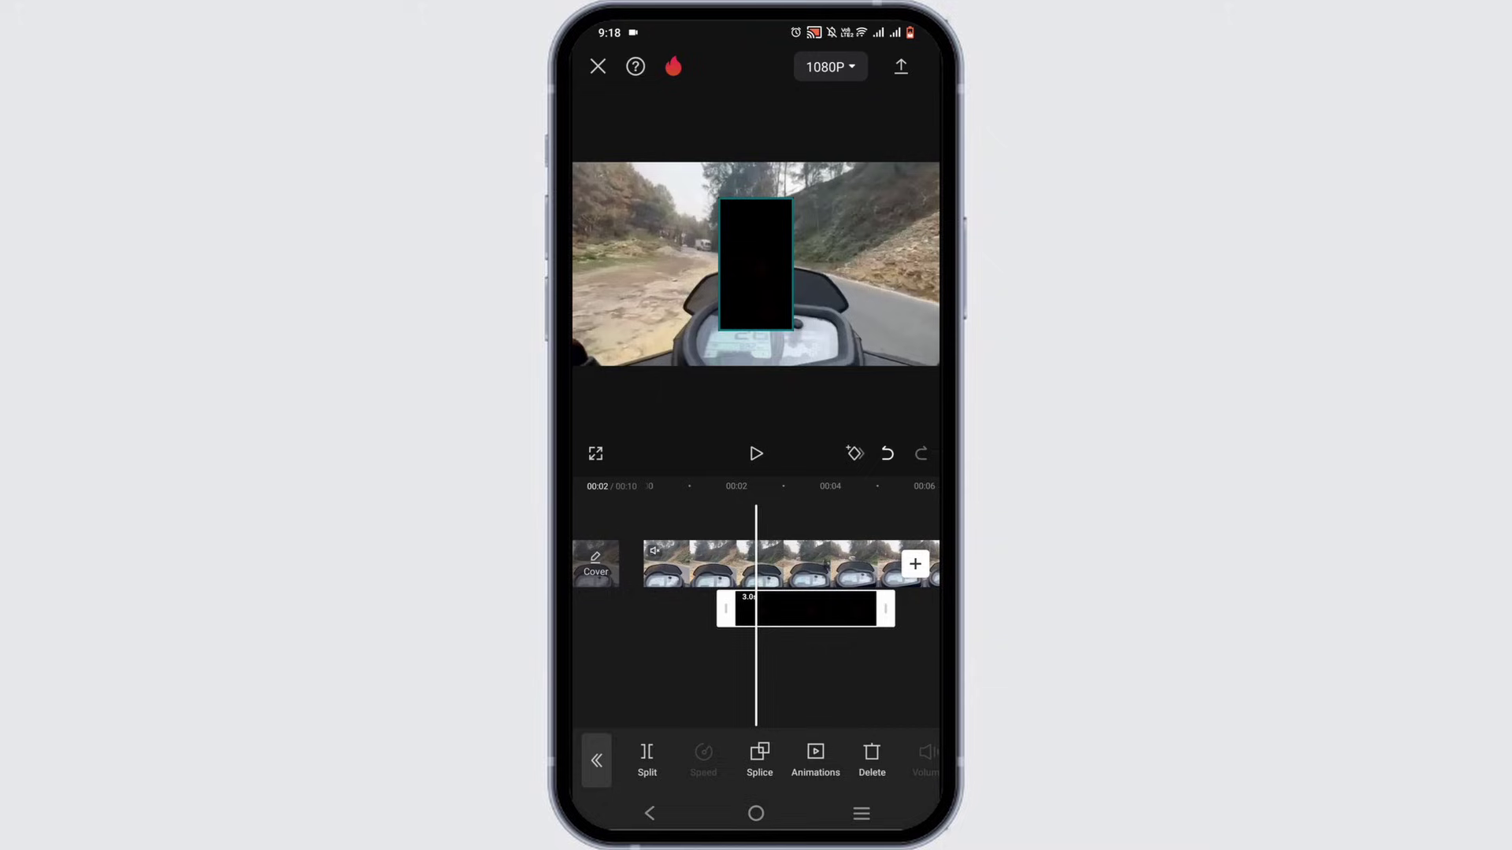
Stretch the black overlay over the whole frame, then play the ride from 00:00.
mouse_move(796, 223)
mouse_down()
mouse_move(865, 254)
mouse_move(925, 253)
mouse_up()
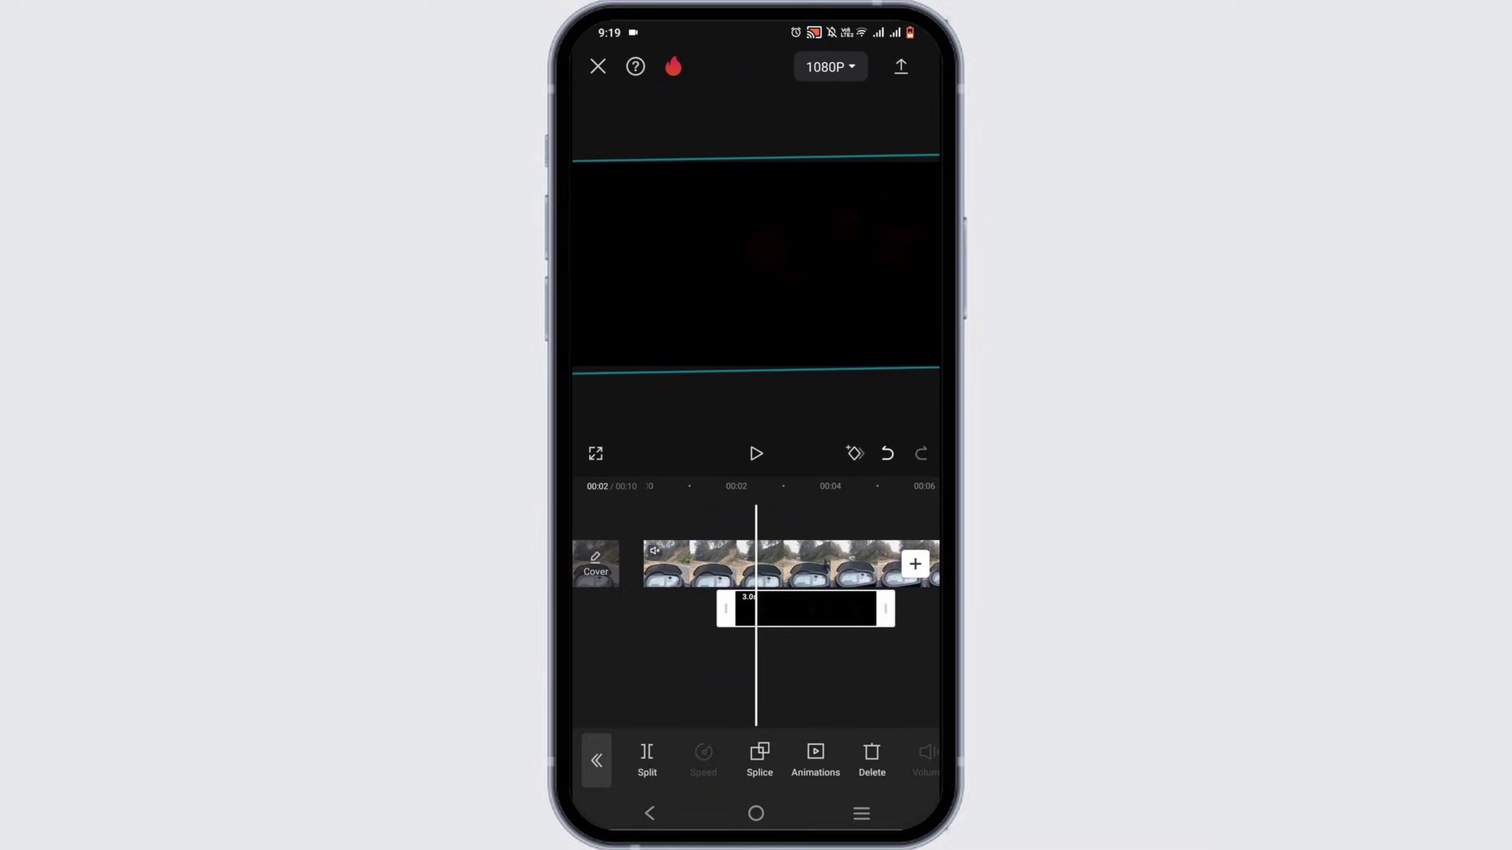
drag(743, 673, 848, 662)
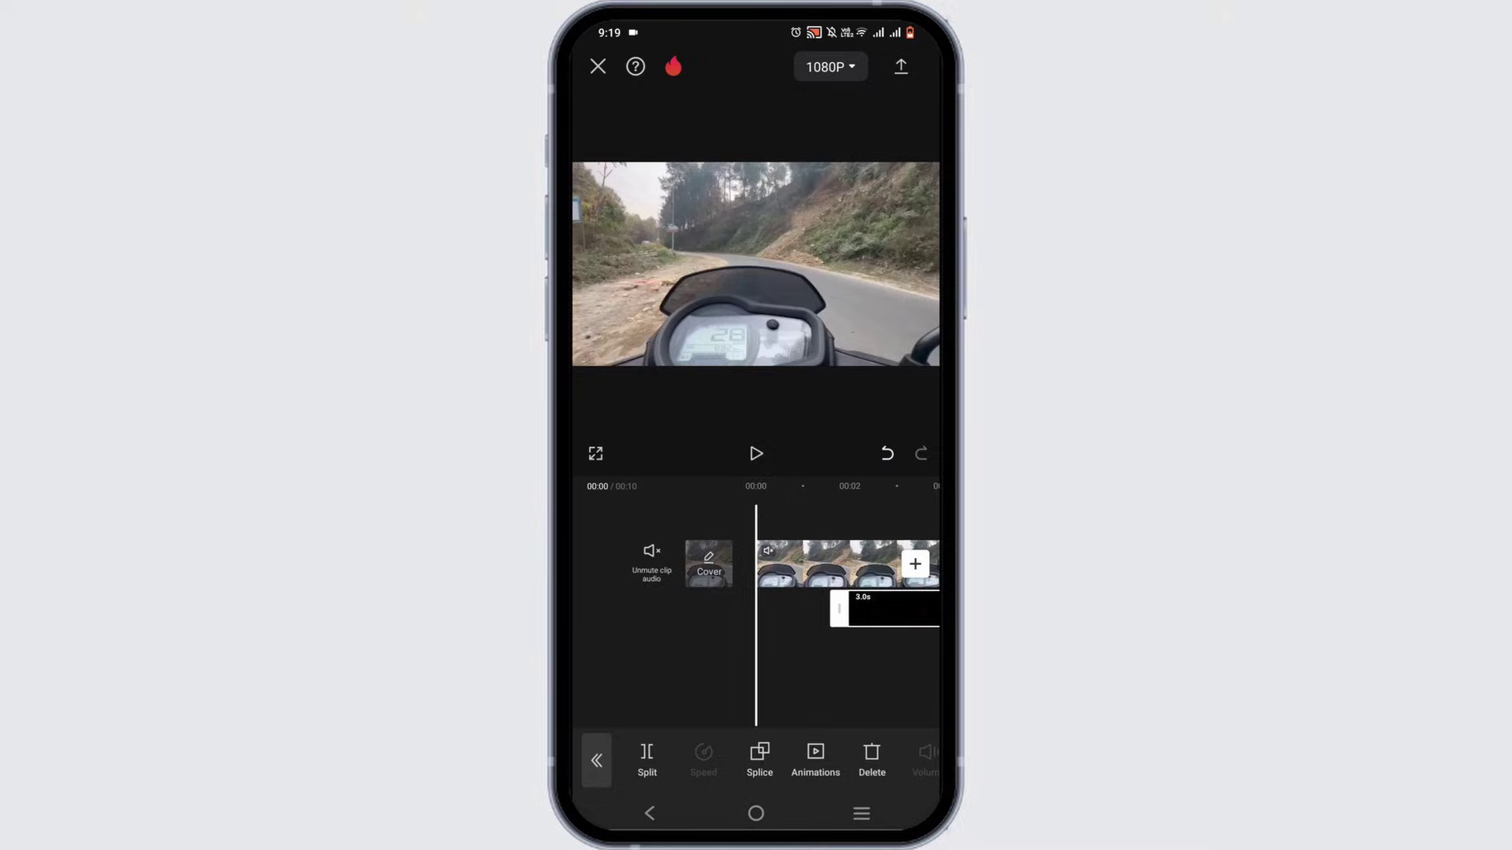
click(757, 454)
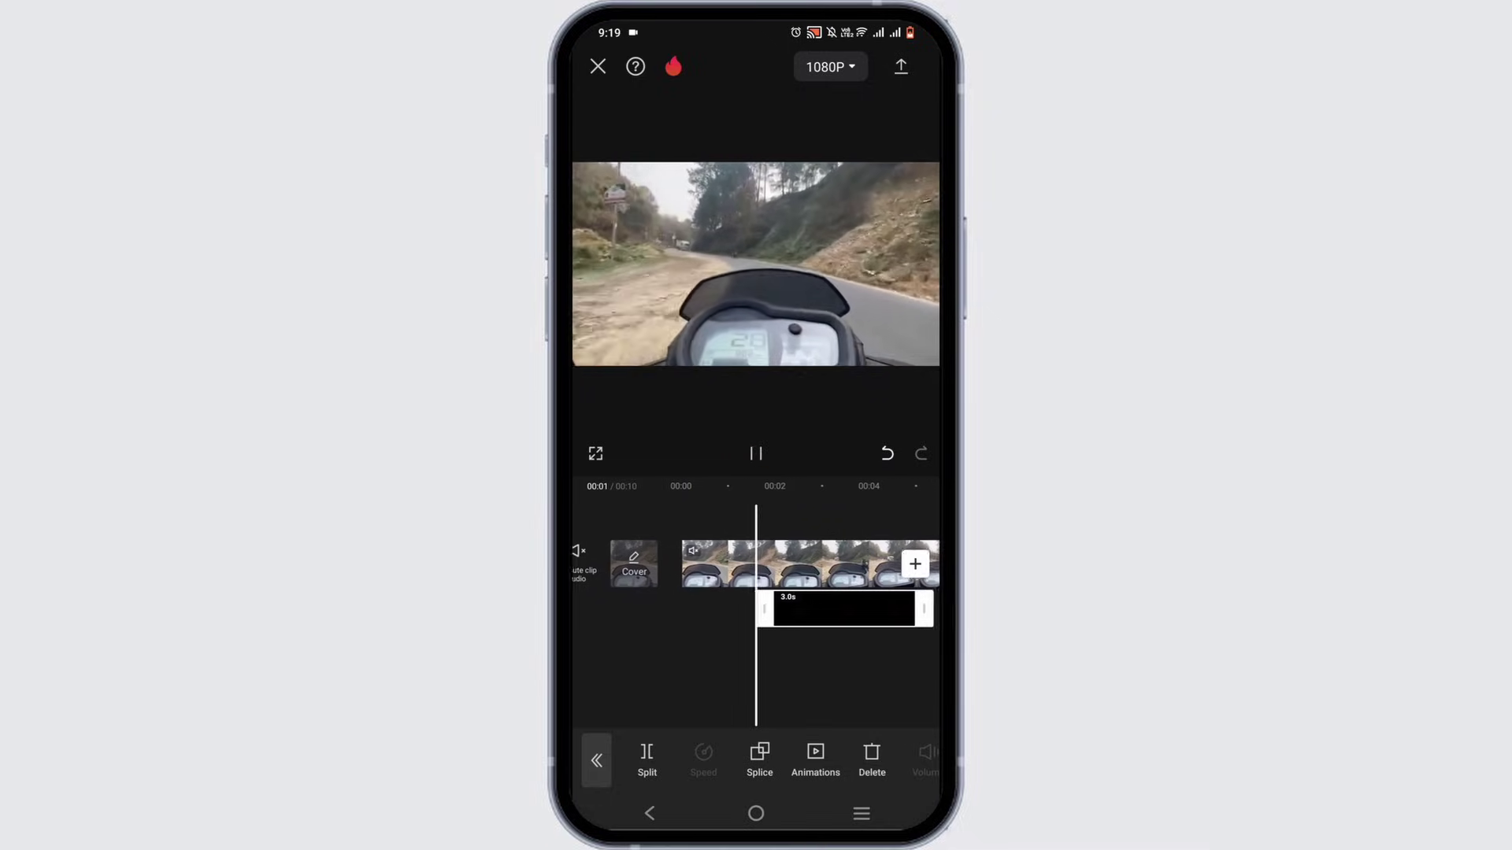